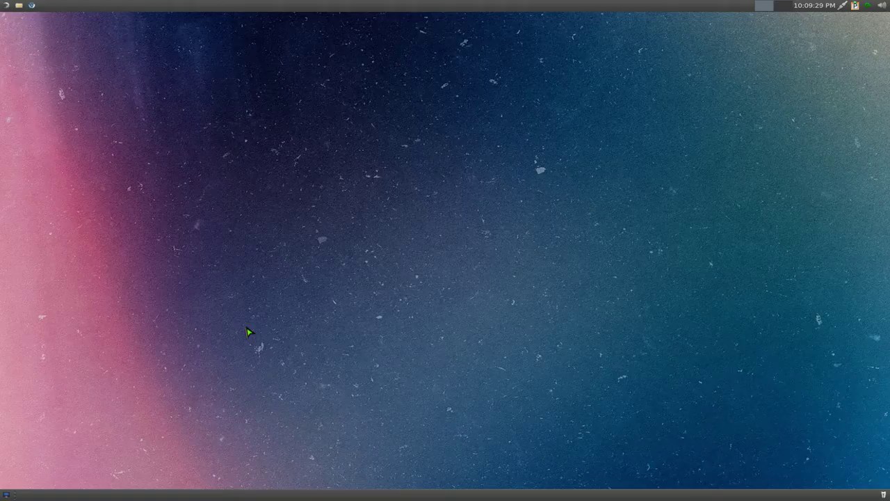
- Launch groove-dl from the application finder
key(alt+F2)
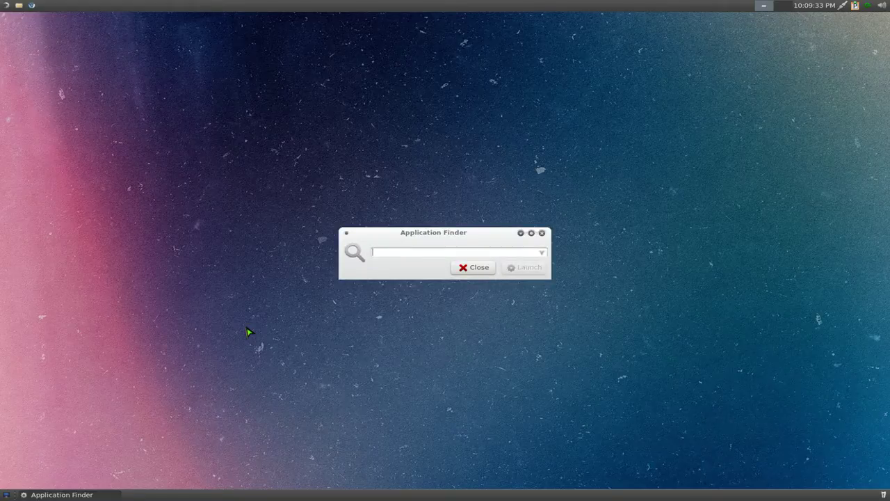
text(groove-dl)
key(Return)
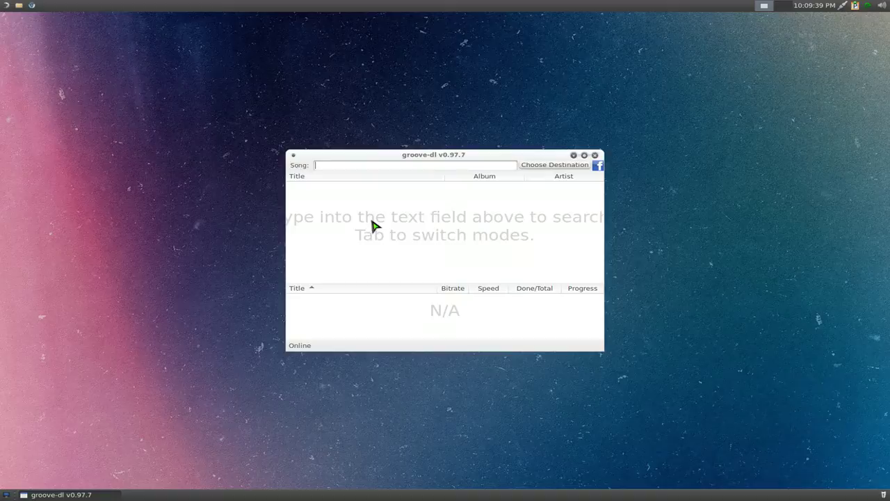
- Set the download destination to the Grooveshark folder in the home directory
click(530, 169)
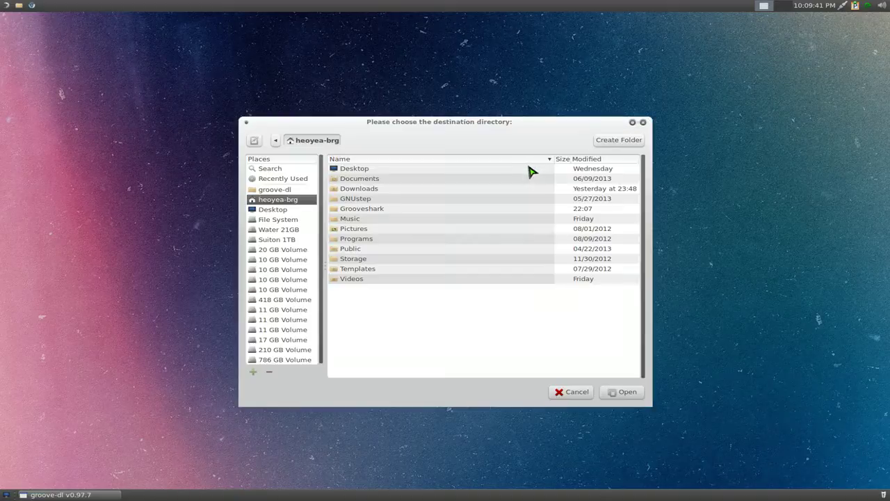
click(374, 210)
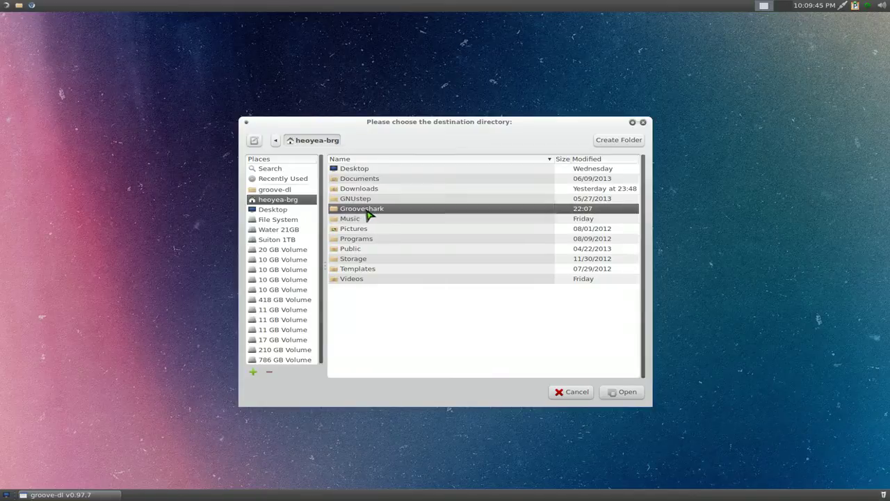
double_click(369, 213)
click(617, 394)
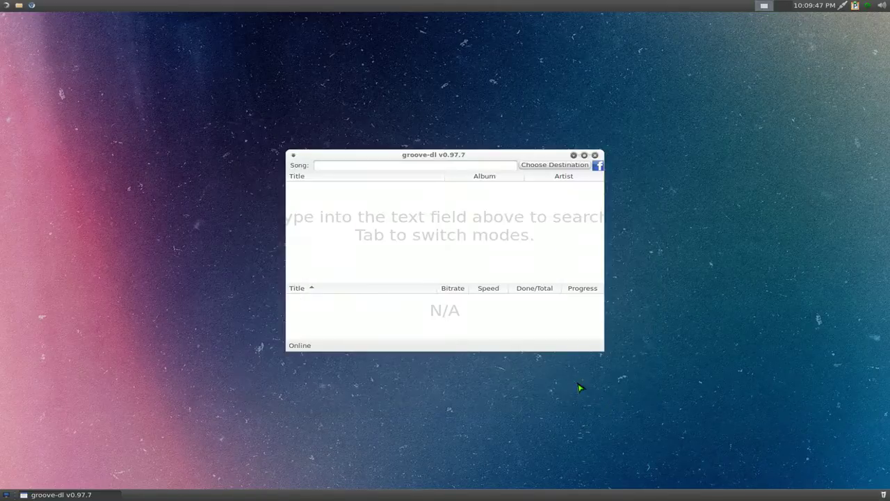
- Search groove-dl for the song "street fighter remix"
click(395, 165)
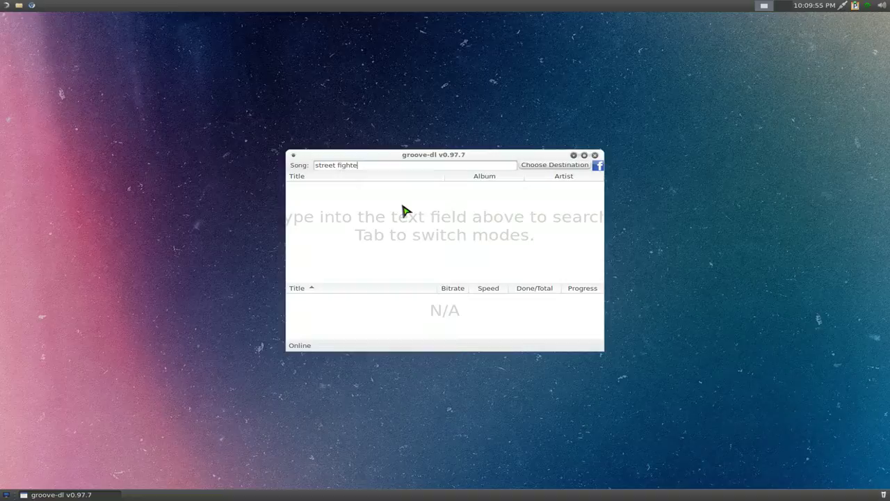
text(street fighter remix)
key(Return)
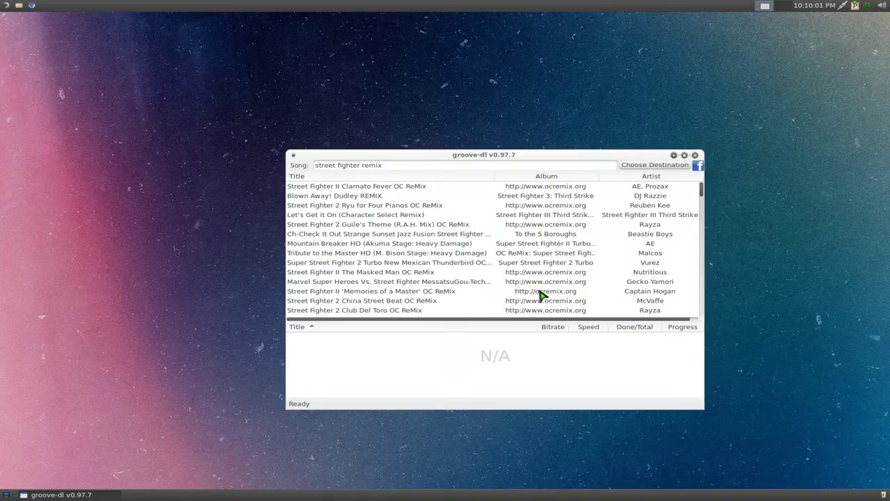
- Download "Street Fighter 2 Club Del Toro OC ReMix" from the search results and select its entry in the download list
scroll(541, 292, down, 1)
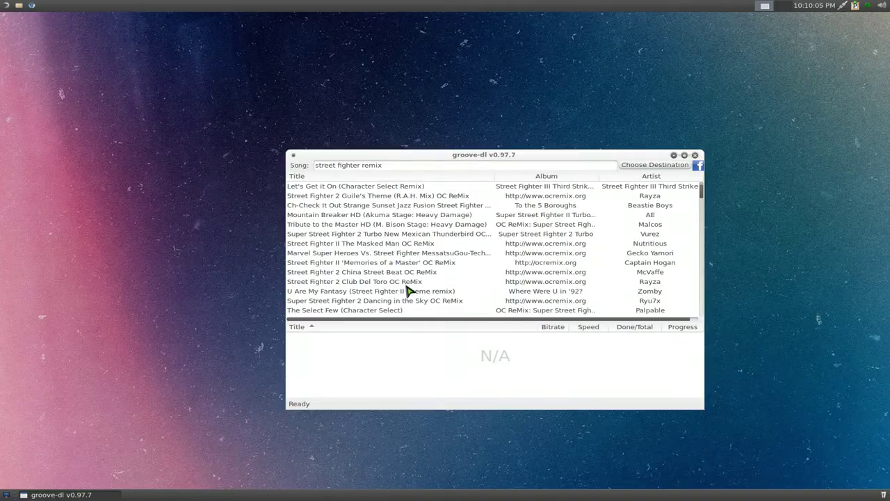
click(352, 283)
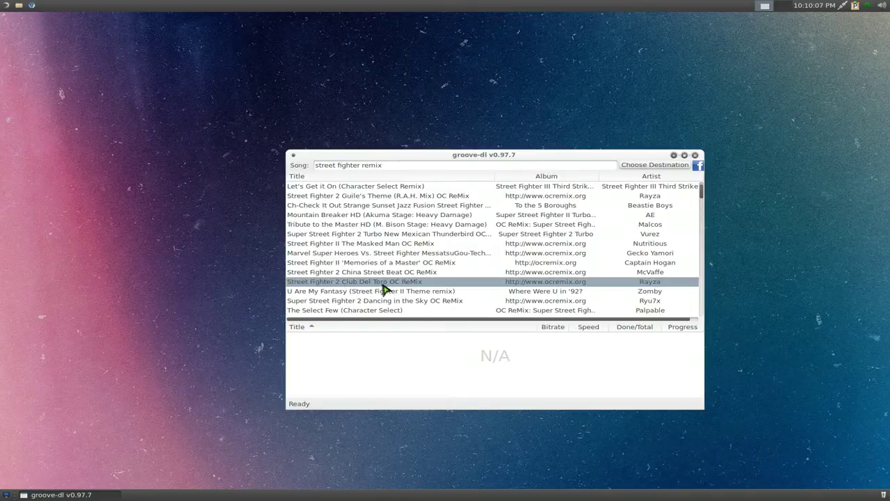
double_click(384, 288)
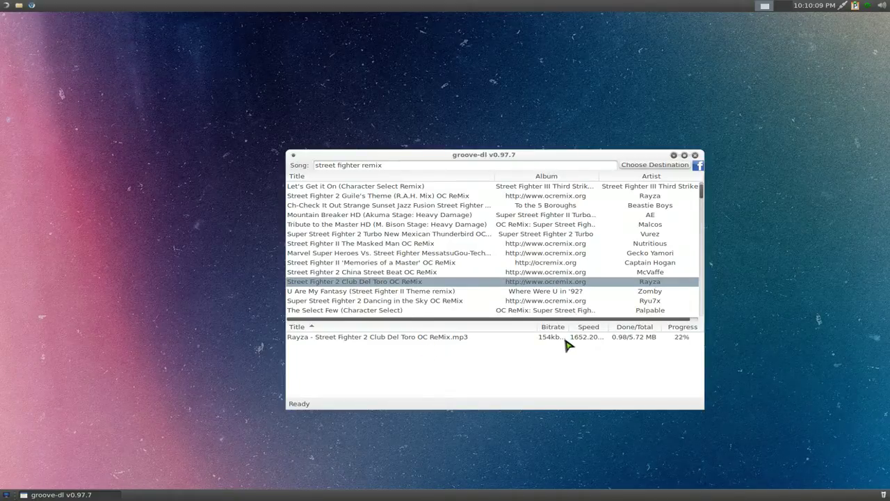
click(565, 340)
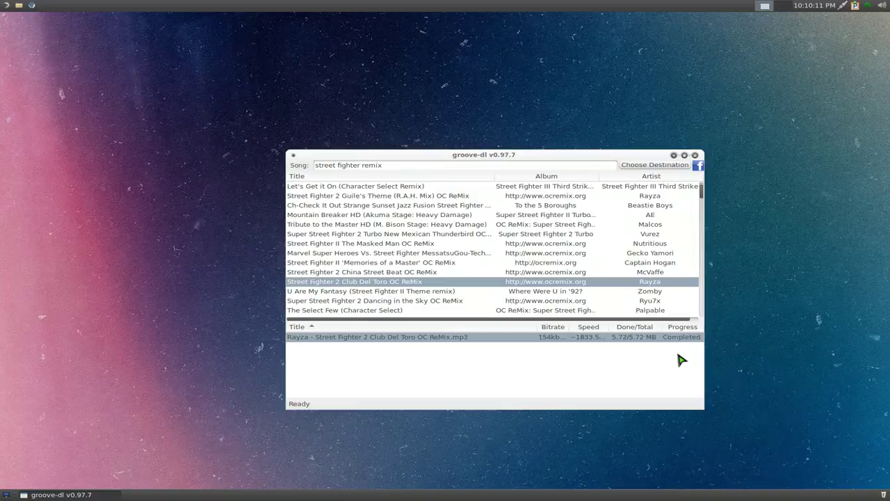
- Open the Grooveshark folder in the Thunar file manager and play the downloaded Club Del Toro MP3
key(alt+F2)
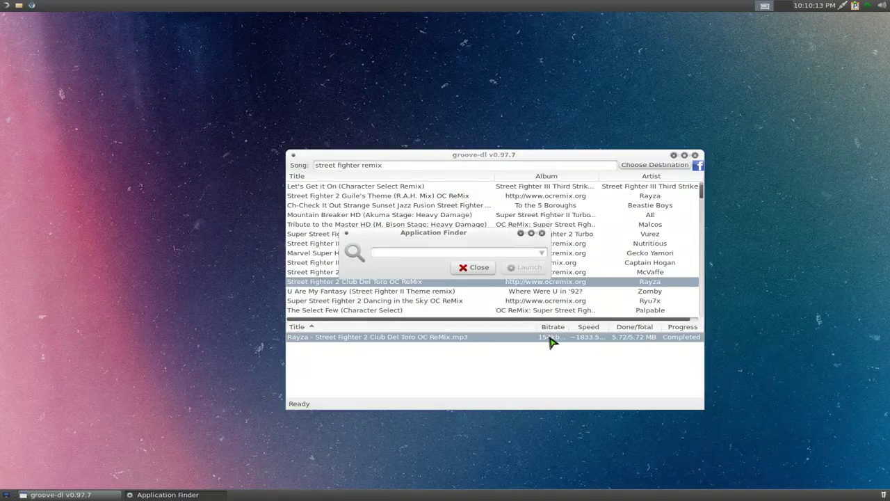
text(thun)
key(Return)
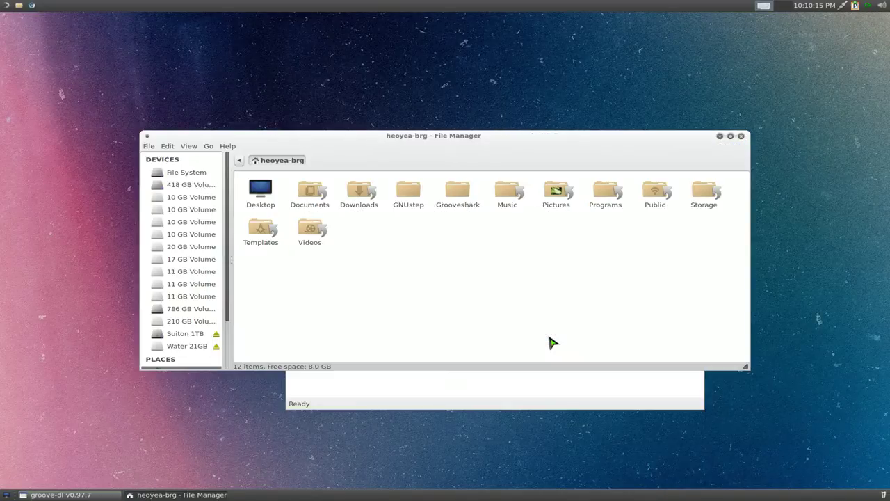
double_click(457, 198)
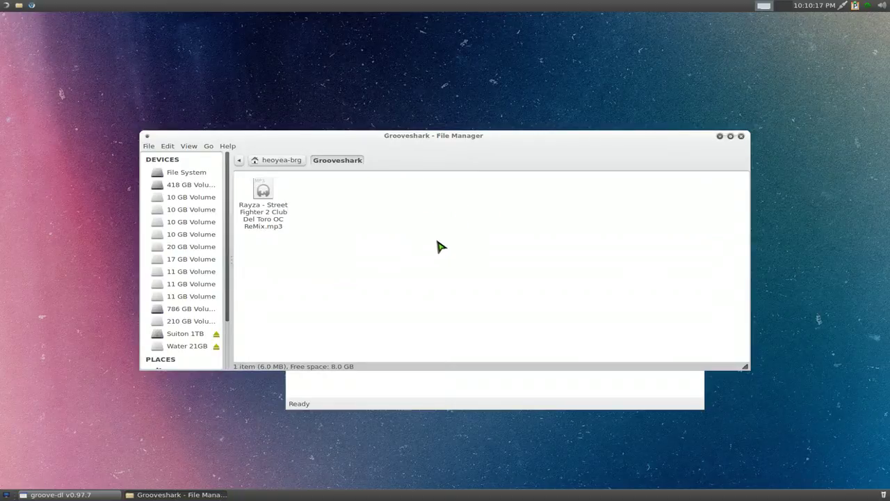
double_click(284, 228)
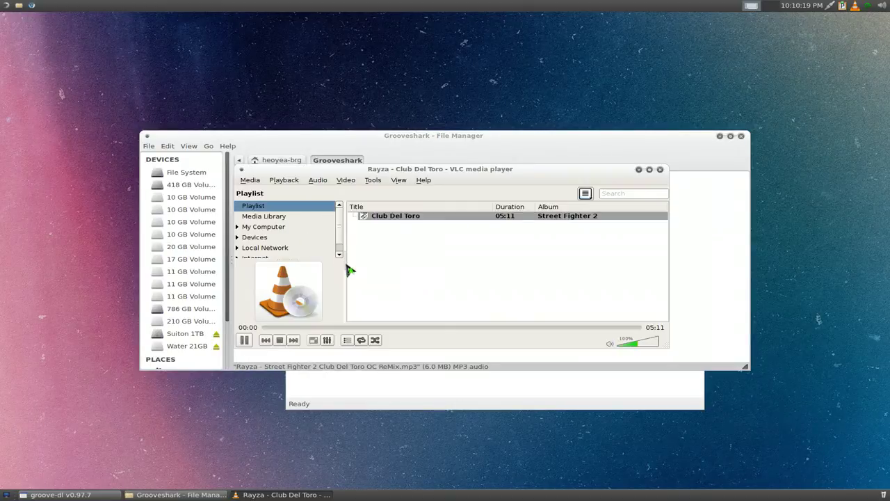
- Close the VLC player, the file manager and the groove-dl window
click(660, 169)
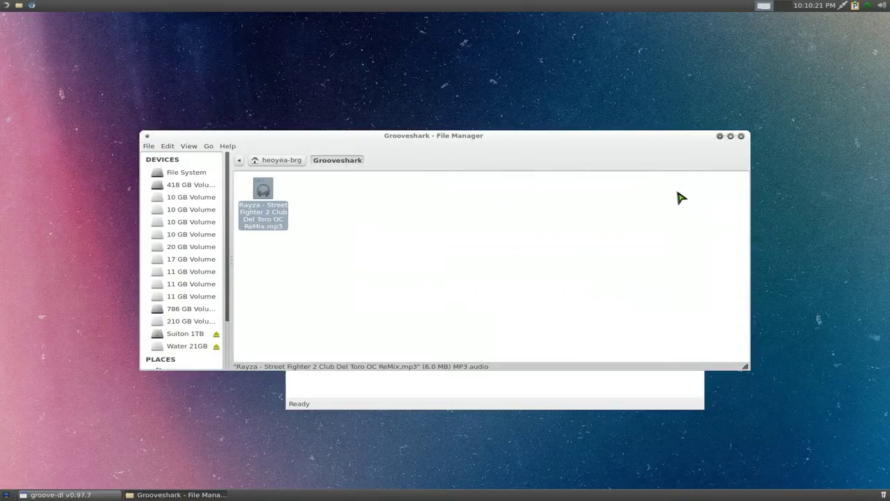
click(740, 135)
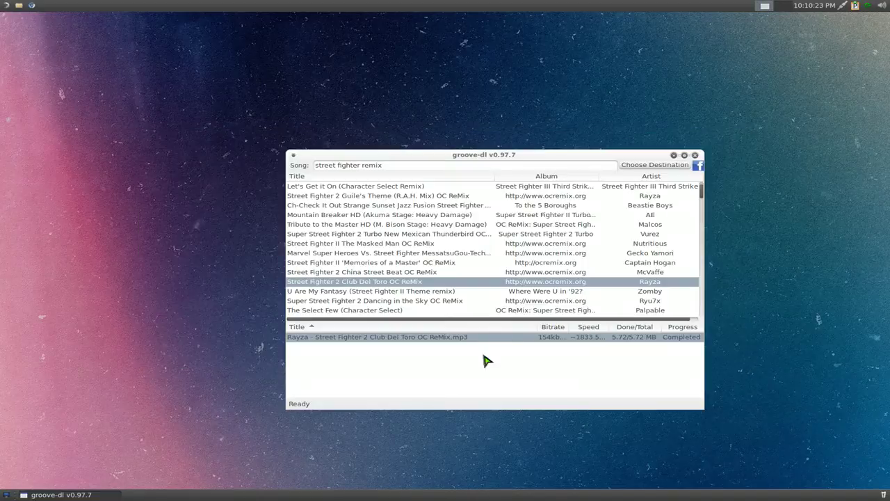
click(473, 388)
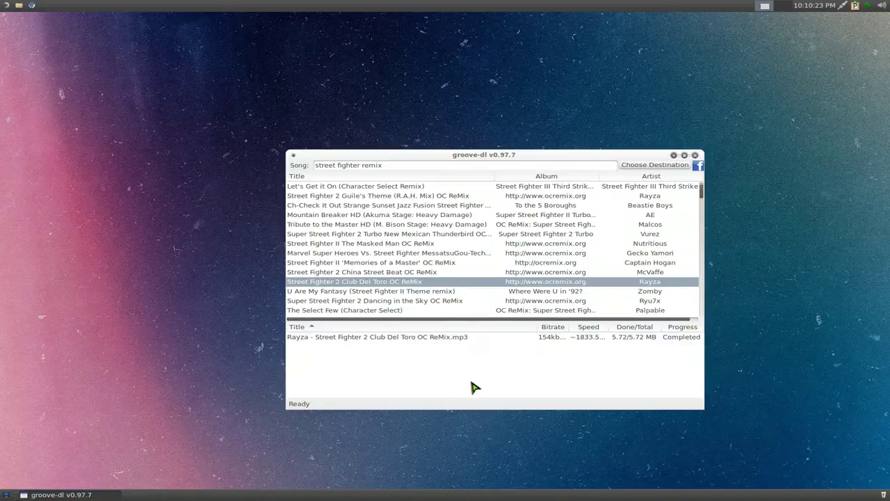
click(696, 156)
- Bring up the drop-down terminal, switch to tmux window 1 and focus the pane showing ~/.aliases_gotbletu
key(F12)
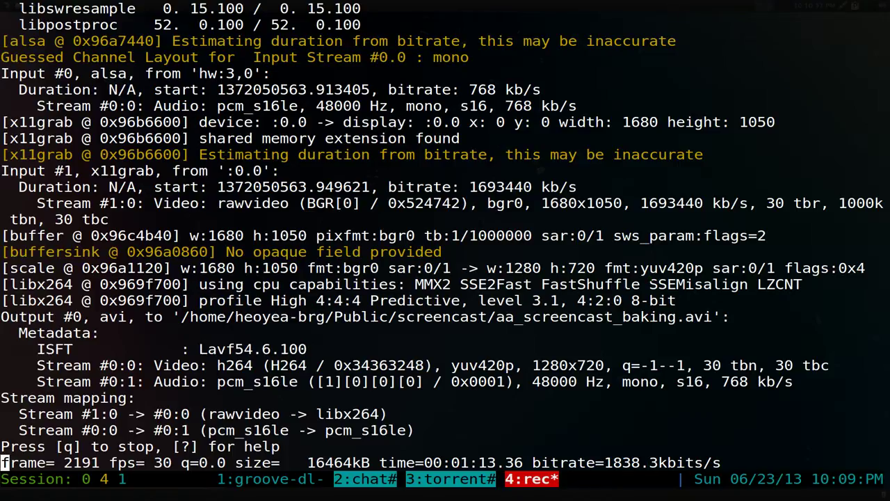
key(ctrl+b)
key(1)
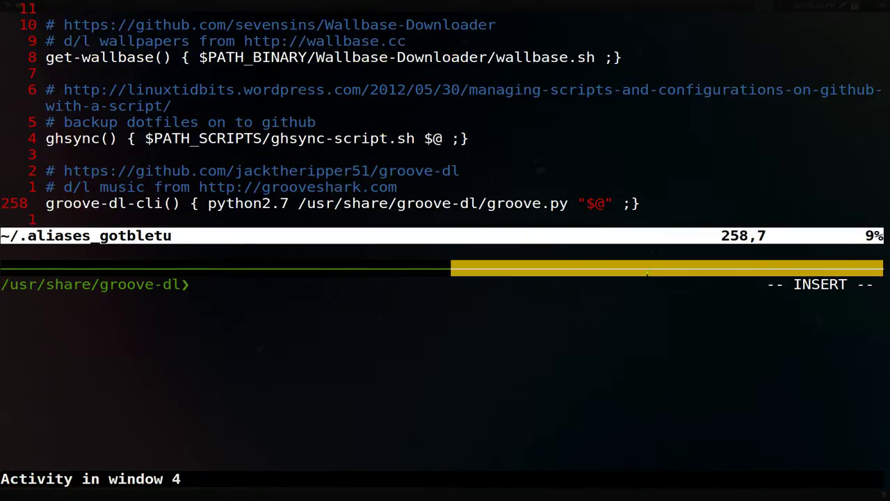
key(ctrl+b)
key(Up)
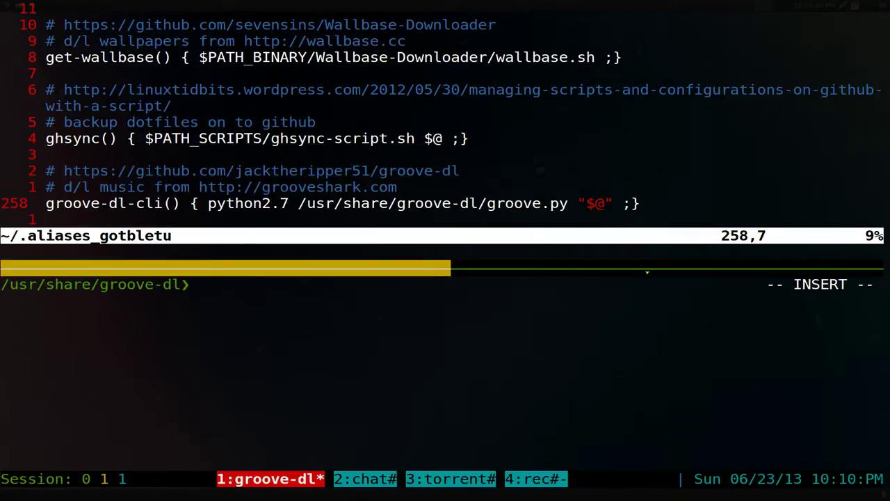
- Highlight python2.7 in the groove-dl-cli function of the alias file, then clear the selection
key(V)
key(Escape)
drag(209, 203, 287, 204)
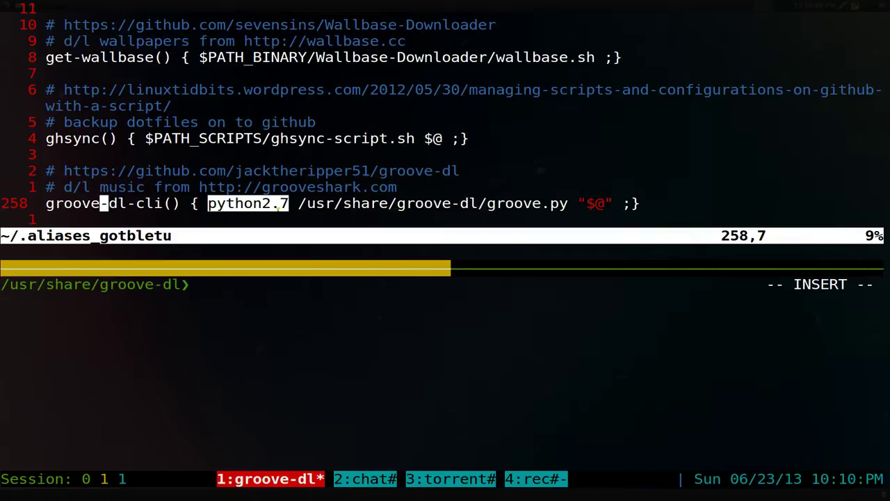
click(390, 206)
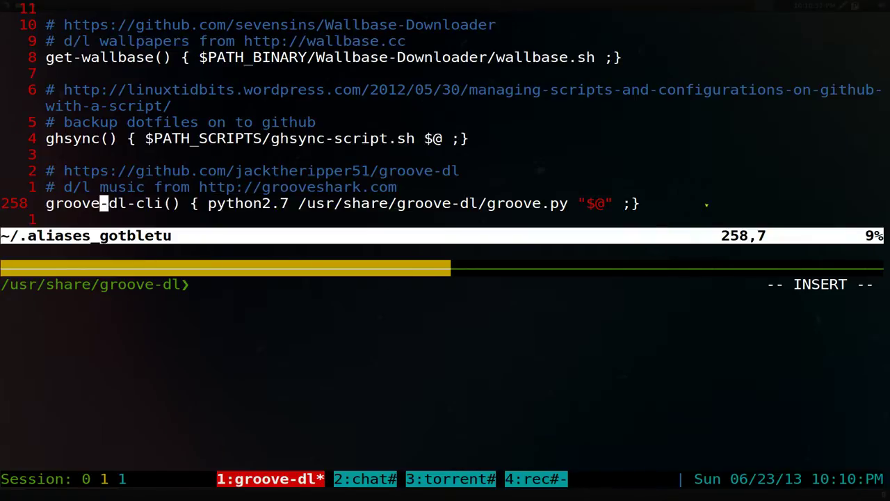
- Switch to the shell pane and list the files in /usr/share/groove-dl
key(ctrl+b)
key(Down)
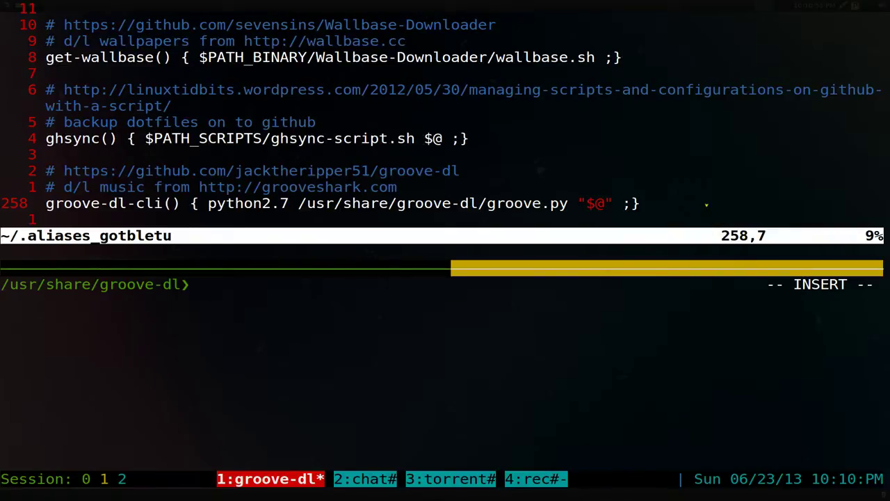
text(ls)
key(Return)
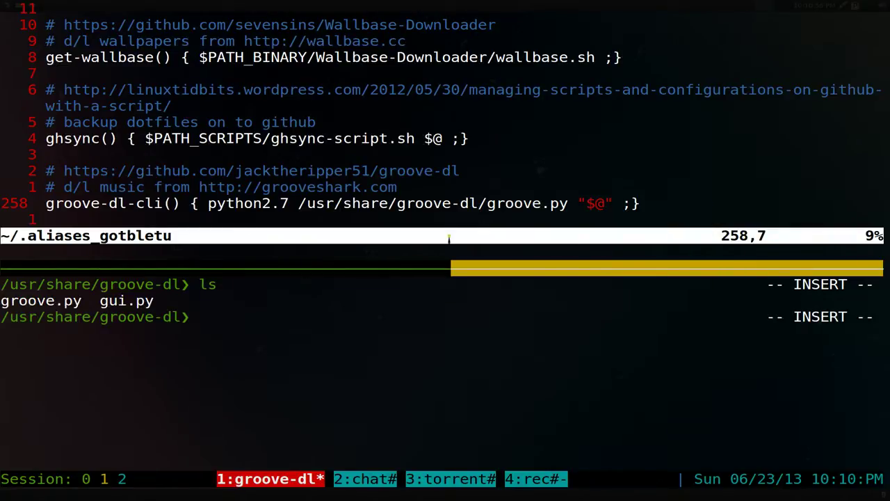
- Point out the groove-dl path, gui.py and groove.py in the listing, and the matching python2.7 command in the alias file
drag(9, 283, 179, 285)
click(179, 284)
double_click(103, 305)
double_click(28, 301)
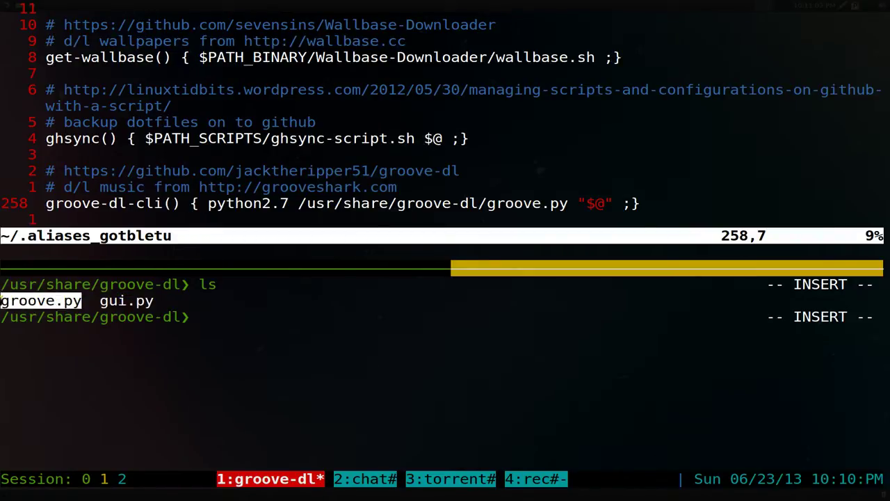
click(148, 317)
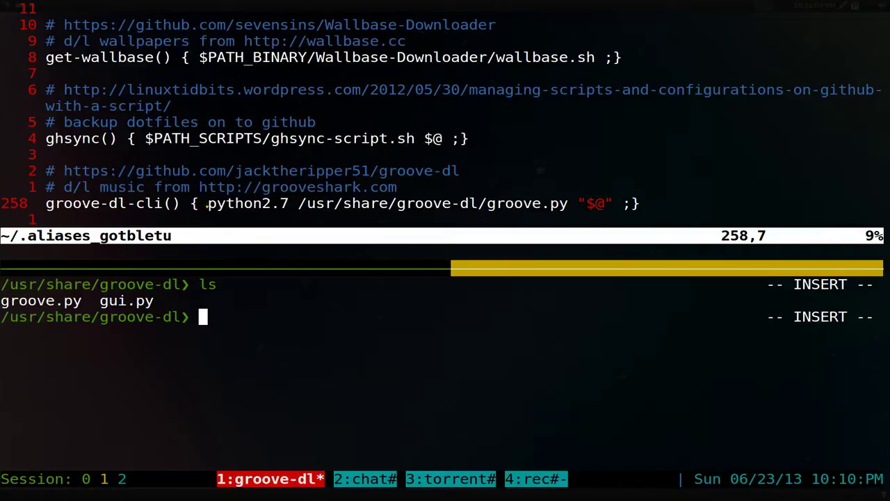
drag(207, 203, 569, 204)
click(542, 203)
- Change the shell's working directory to the home directory and from there to Grooveshark
text(cd)
key(Return)
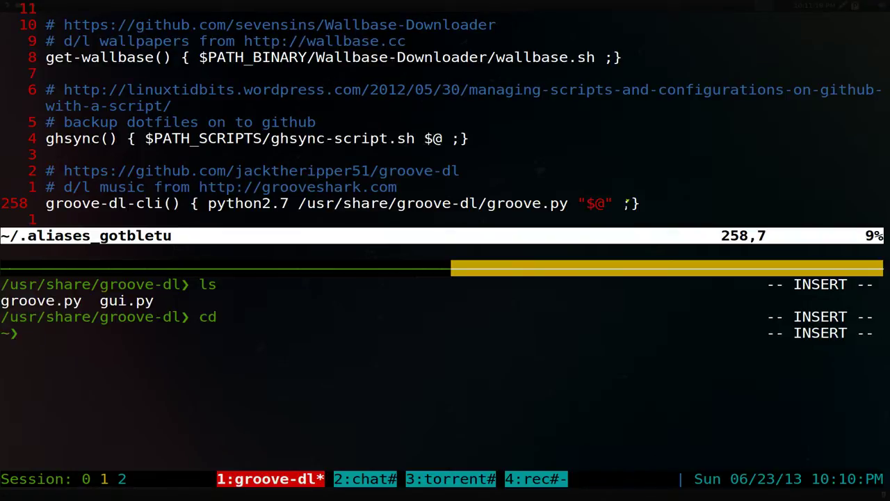
text(cd Groo)
key(Tab)
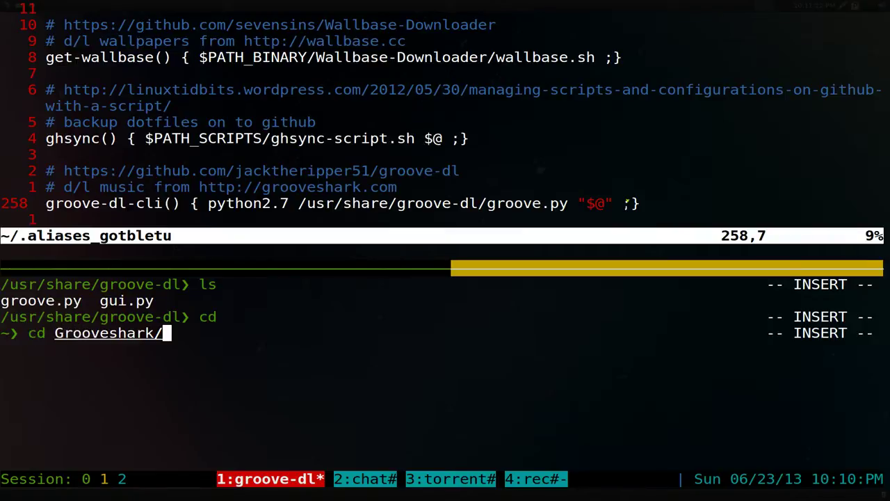
key(BackSpace)
key(Return)
- List the contents of the Grooveshark folder on a cleared terminal, highlight the MP3's file name and clear the output
key(ctrl+l)
text(ls)
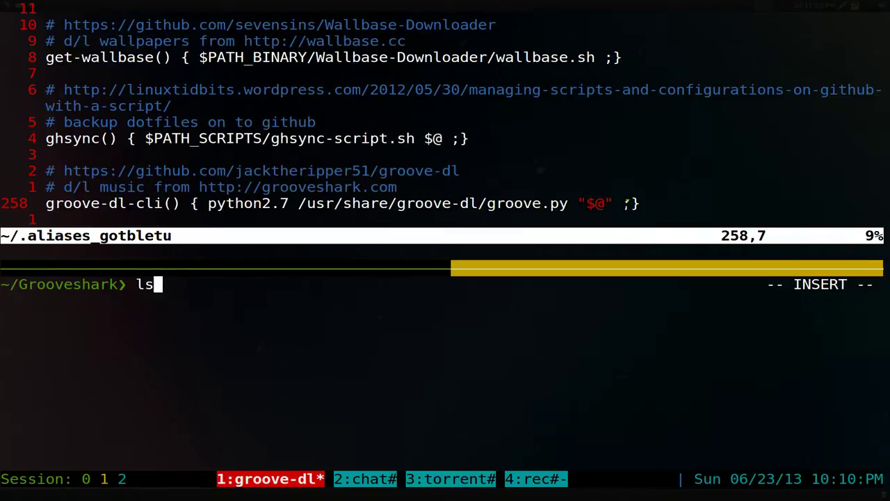
key(Return)
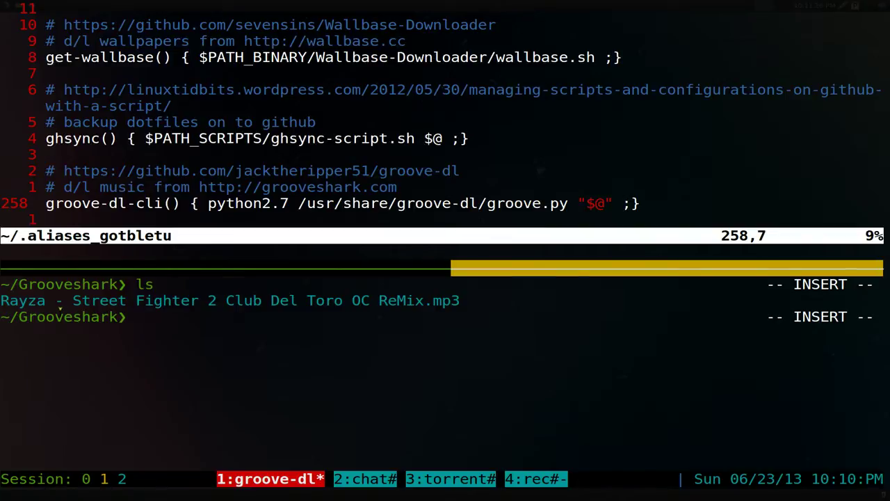
drag(38, 300, 503, 301)
click(503, 300)
key(ctrl+l)
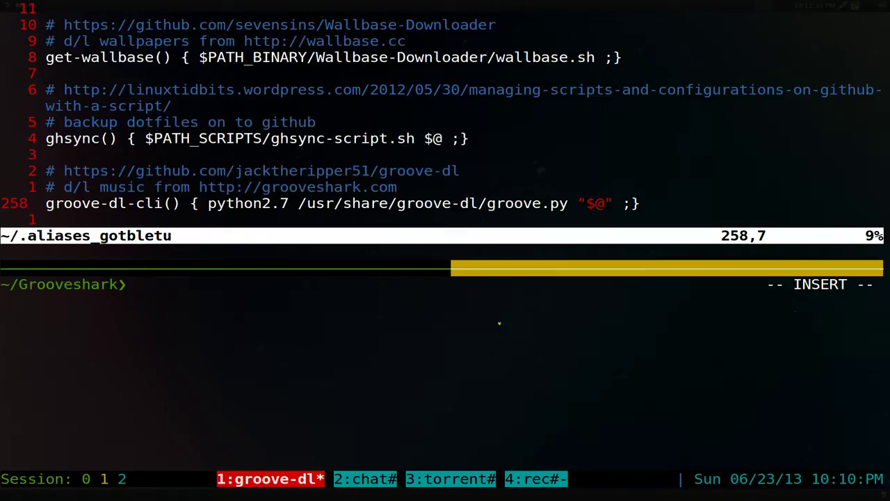
- Highlight the groove-dl-cli function name in the alias file and run groove-dl-cli in the shell to search for "street fighter remix"
drag(173, 203, 45, 203)
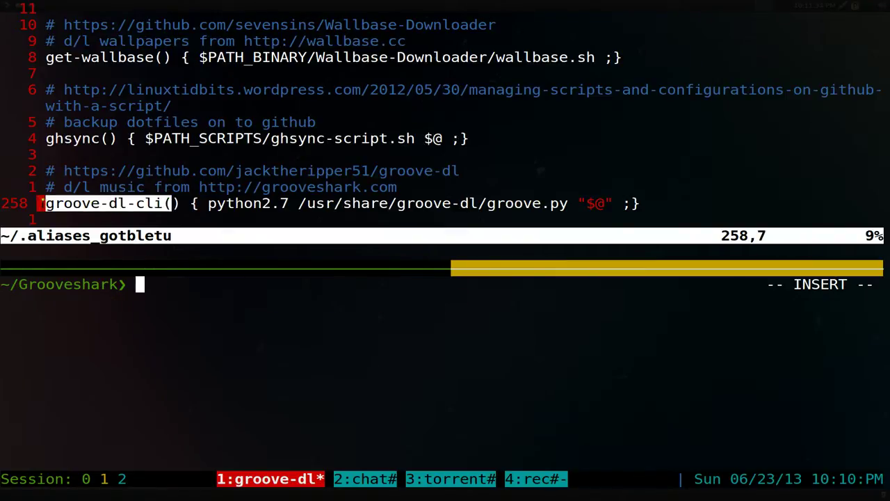
text(groove-dl)
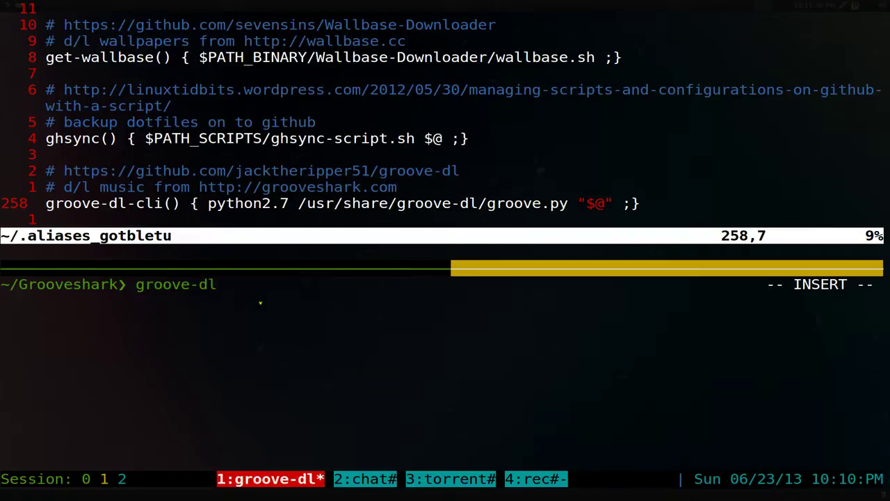
key(Tab)
key(Tab)
text(street )
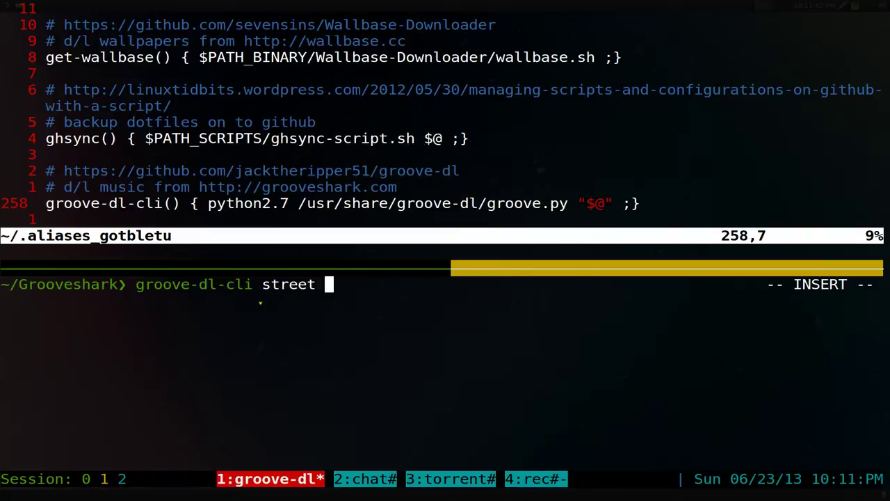
text(fighter re)
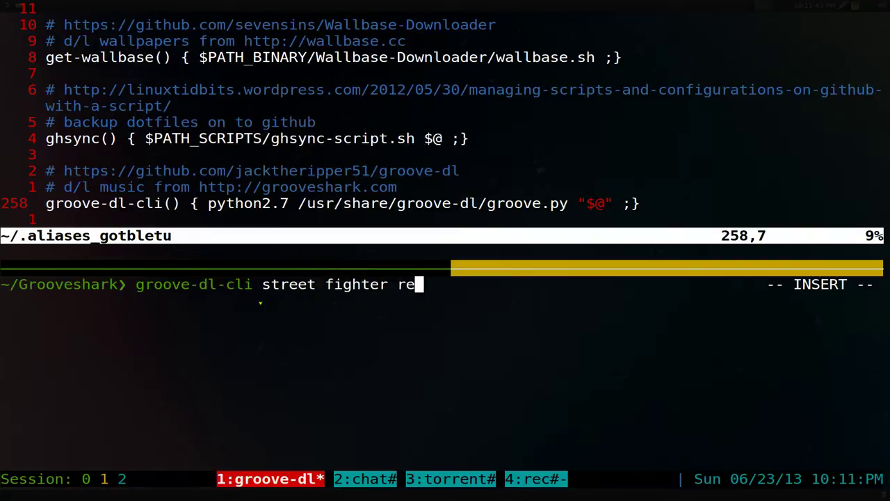
text(mix)
key(Return)
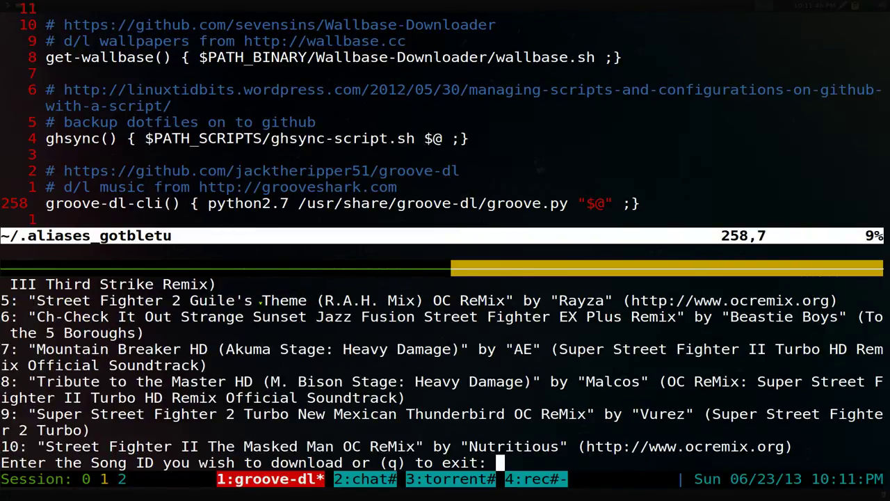
- Zoom the shell pane to full size and download song 8, "Tribute to the Master HD (M. Bison Stage: Heavy Damage)"
key(ctrl+b)
key(z)
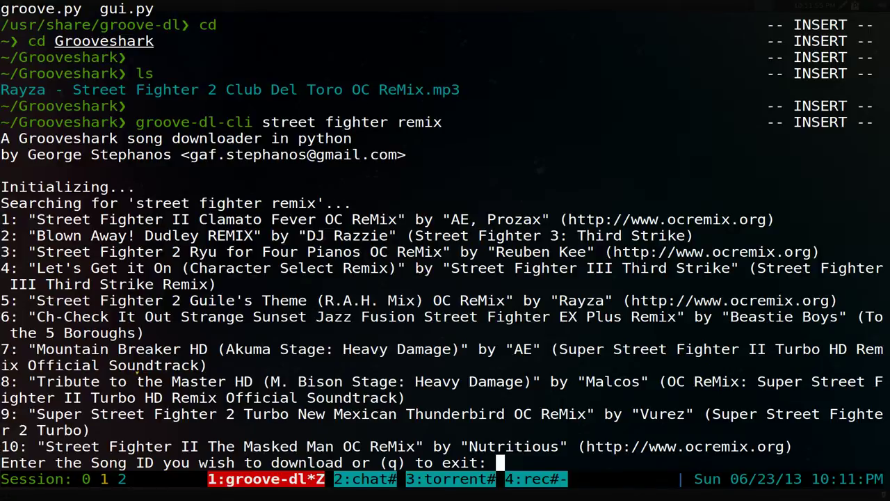
drag(3, 381, 398, 381)
text(8)
key(Return)
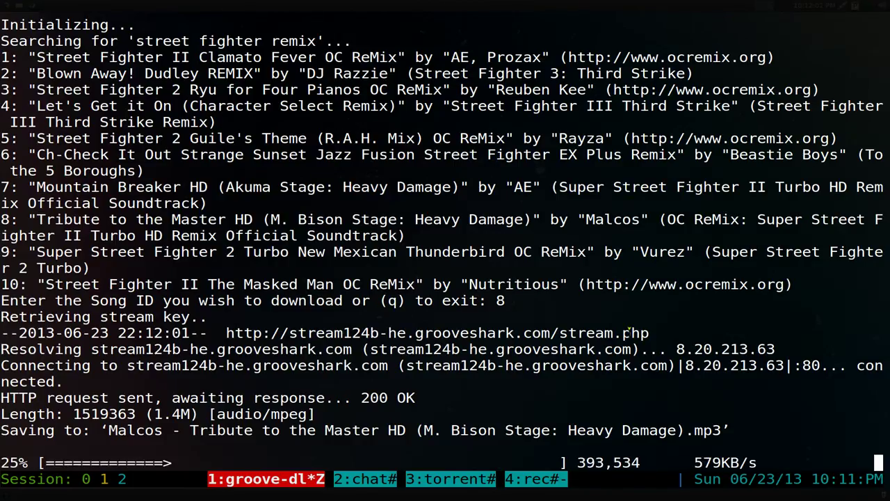
- List the Grooveshark folder's files in detail with lst and highlight the names of both MP3s
text(lst)
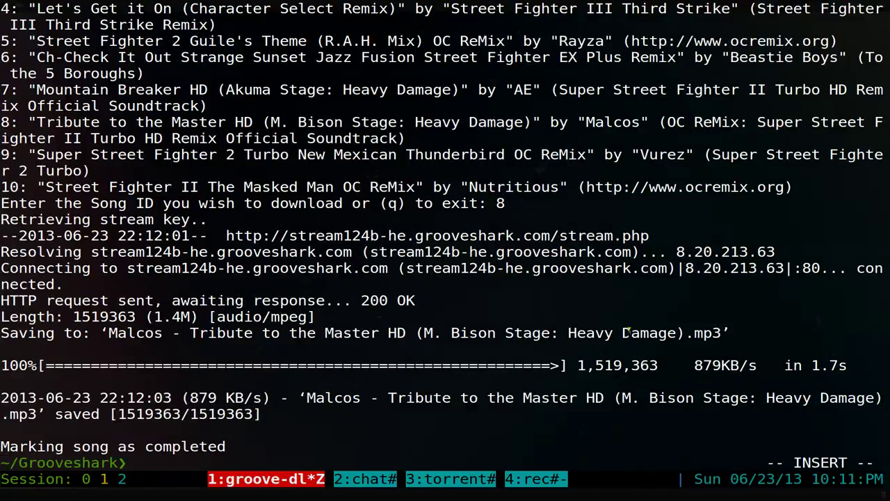
key(Return)
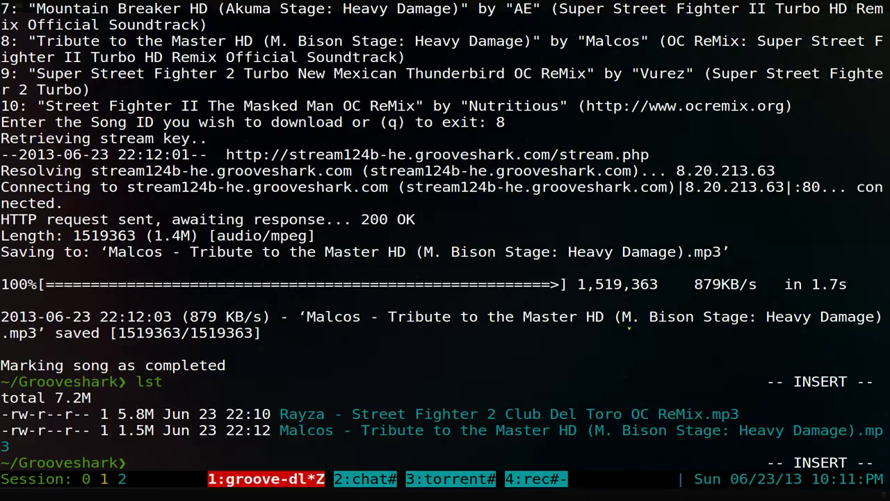
drag(316, 414, 674, 414)
drag(302, 430, 470, 431)
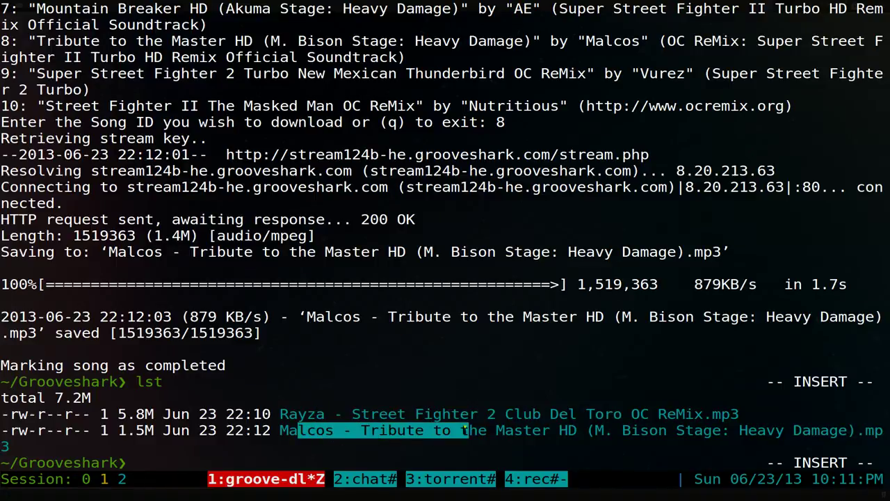
- Play the "Tribute to the Master HD" MP3 with mplayer, quit playback and restore the split pane view
text(mplayer M)
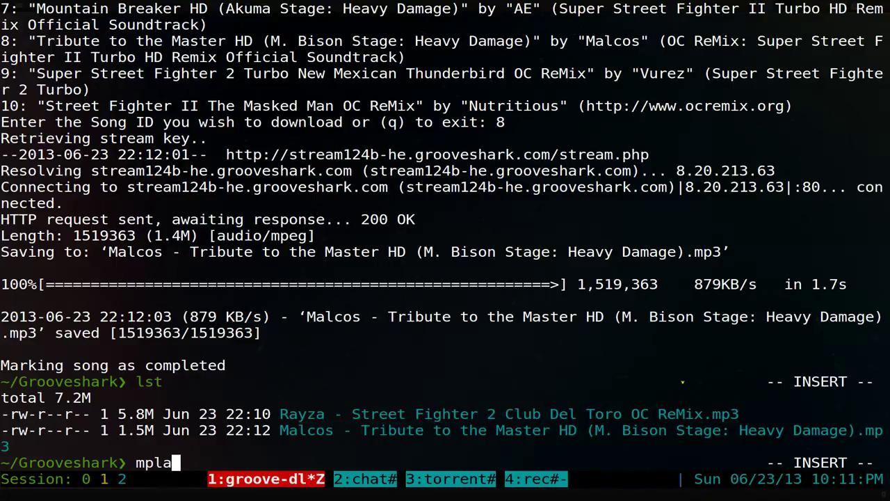
key(Tab)
key(Return)
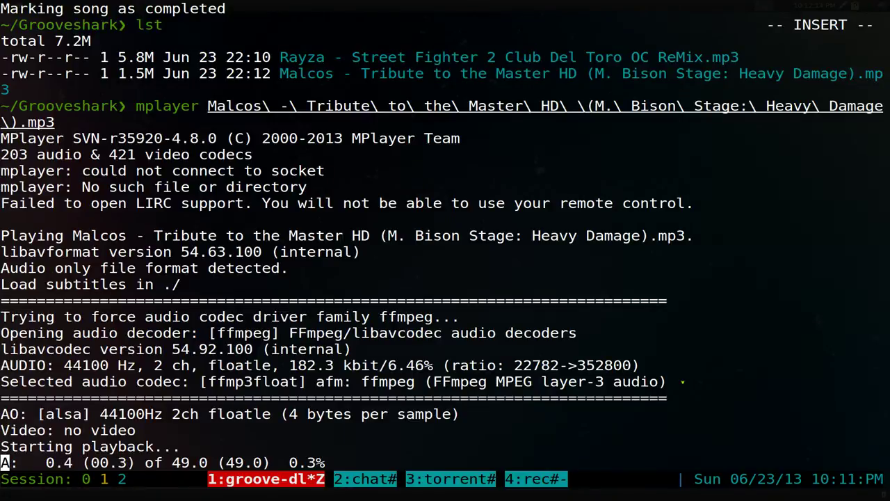
key(q)
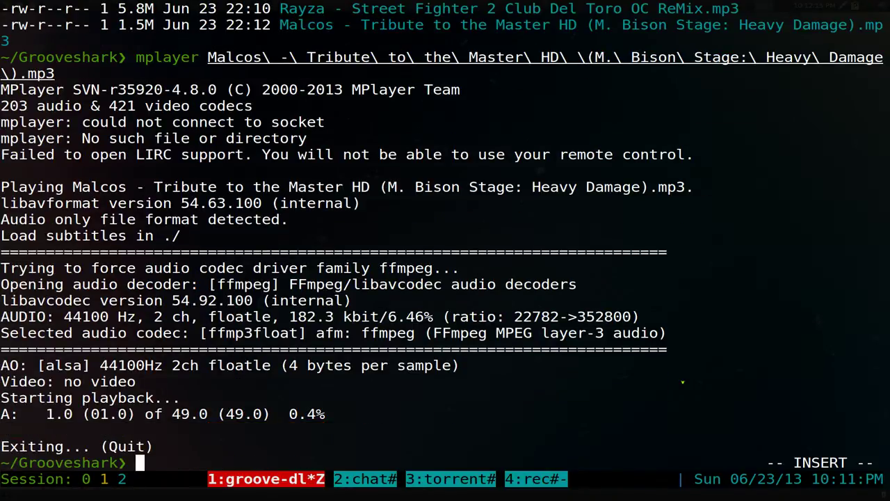
key(ctrl+b)
key(z)
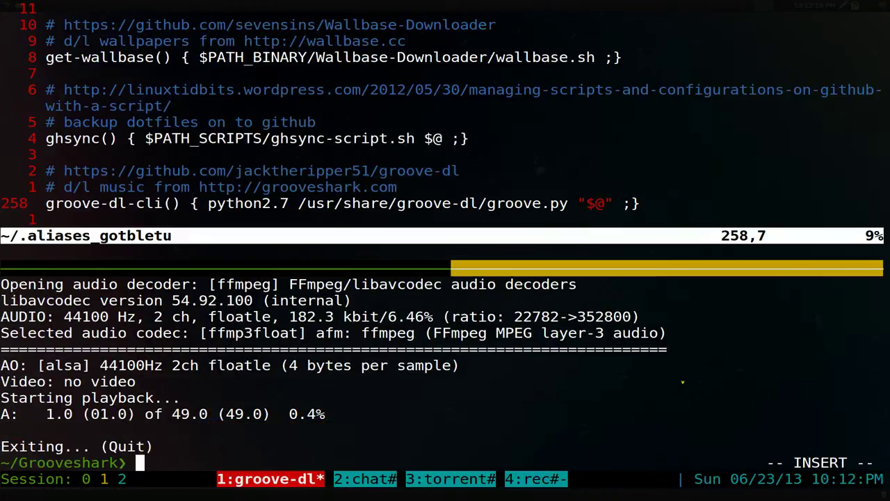